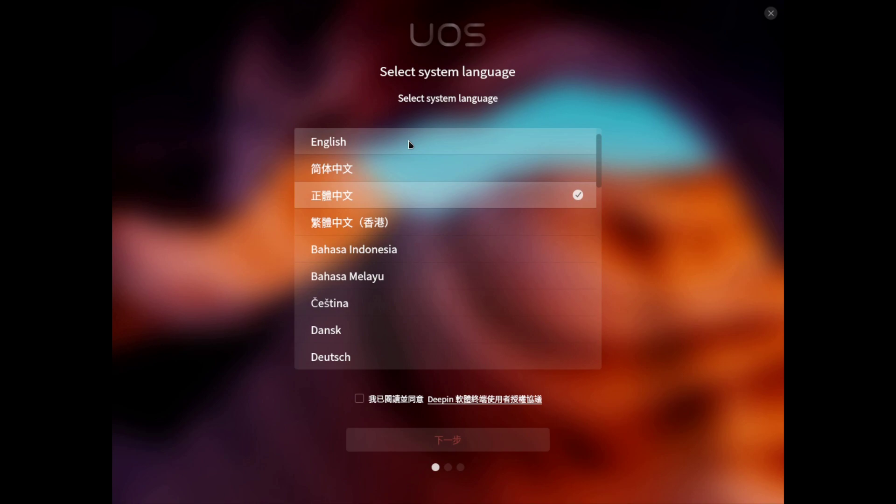
# Choose English, accept the licence agreement, and continue past the virtual machine reminder
pyautogui.click(409, 142)
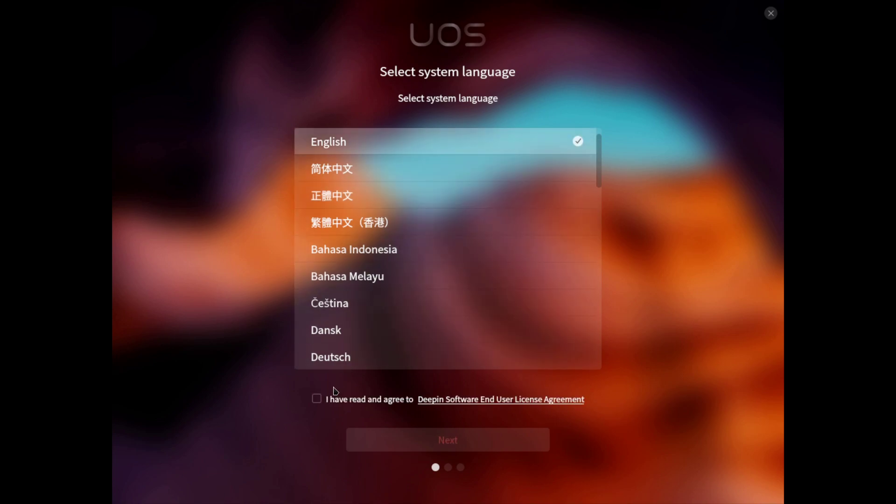
pyautogui.click(317, 399)
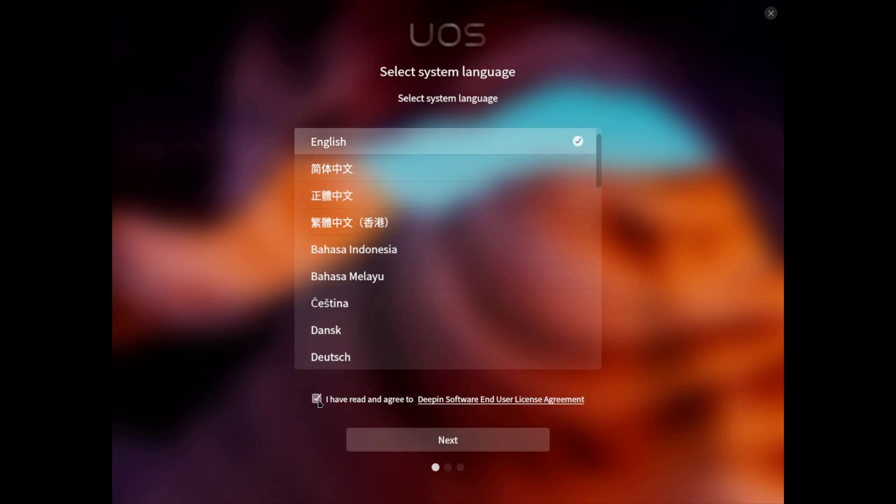
pyautogui.click(478, 445)
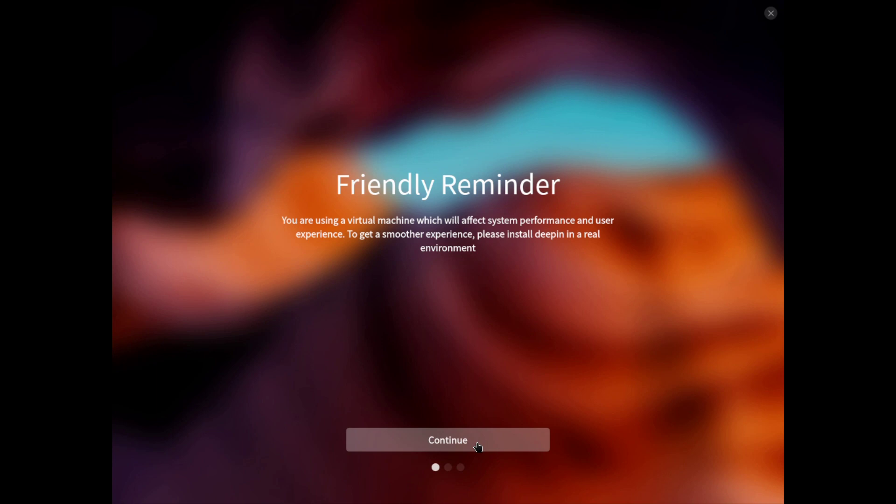
pyautogui.click(478, 447)
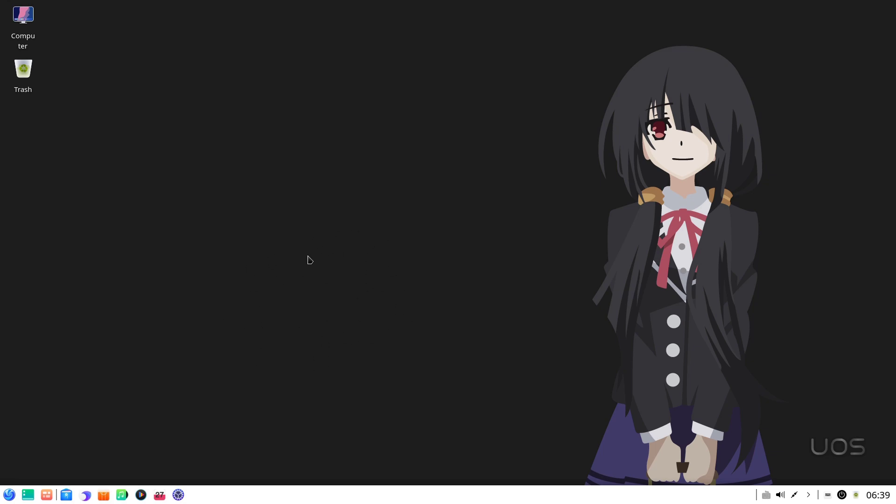
# Open Control Center, move it to the upper left, enlarge it, then view Account and return
pyautogui.click(181, 497)
pyautogui.moveTo(355, 111); pyautogui.dragTo(197, 47)
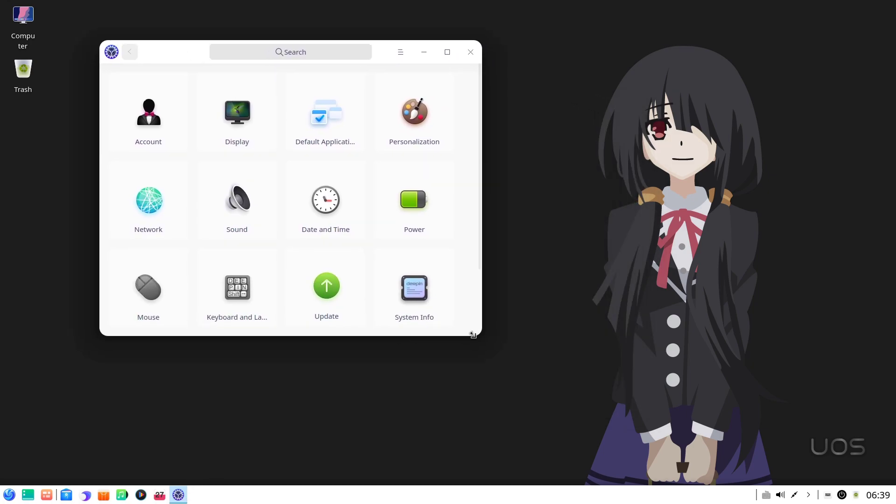
pyautogui.moveTo(472, 335); pyautogui.dragTo(733, 399)
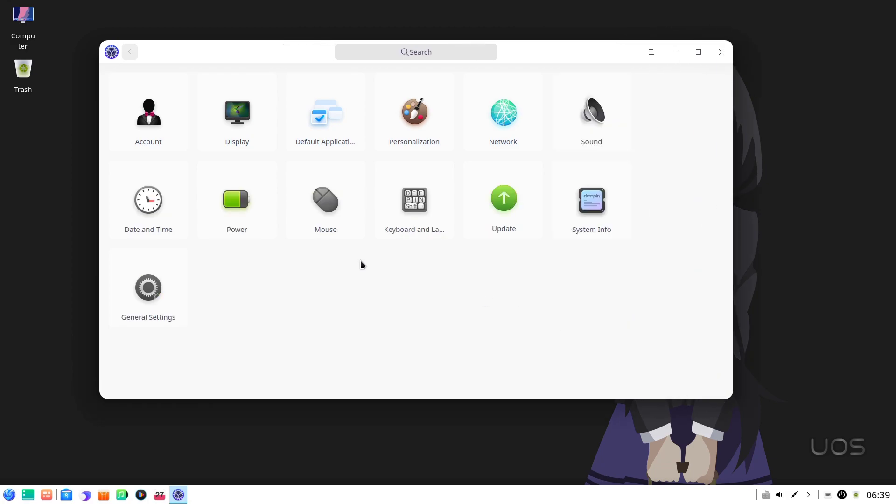
pyautogui.click(145, 115)
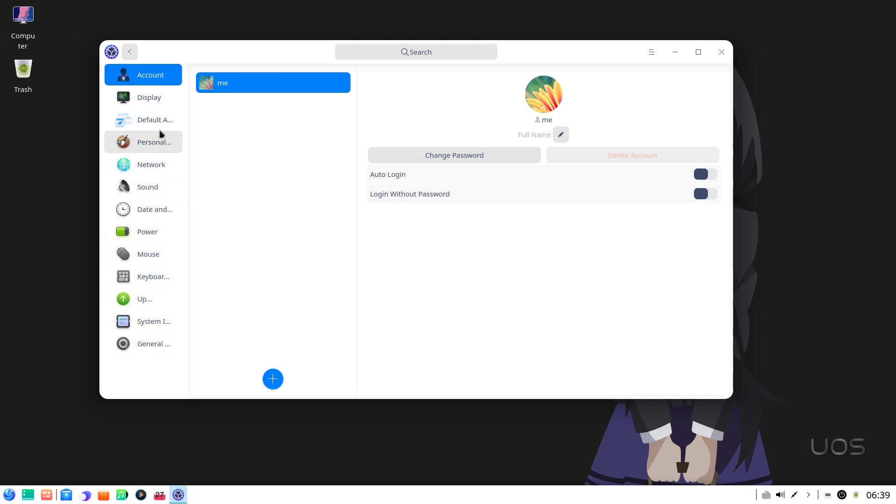
pyautogui.click(130, 53)
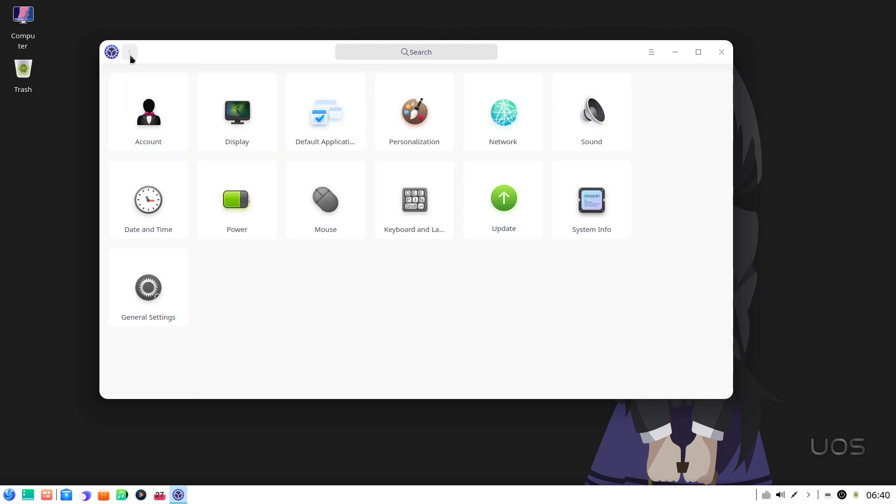
# In Personalization, nudge transparency, try the Auto theme, then select the Dark theme
pyautogui.click(410, 136)
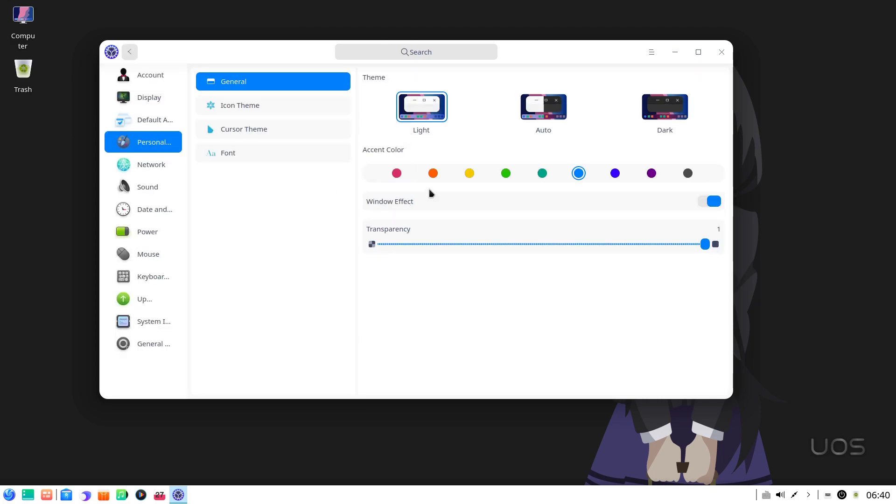
pyautogui.moveTo(707, 250)
pyautogui.mouseDown()
pyautogui.moveTo(505, 245)
pyautogui.moveTo(721, 257)
pyautogui.mouseUp()
pyautogui.click(533, 119)
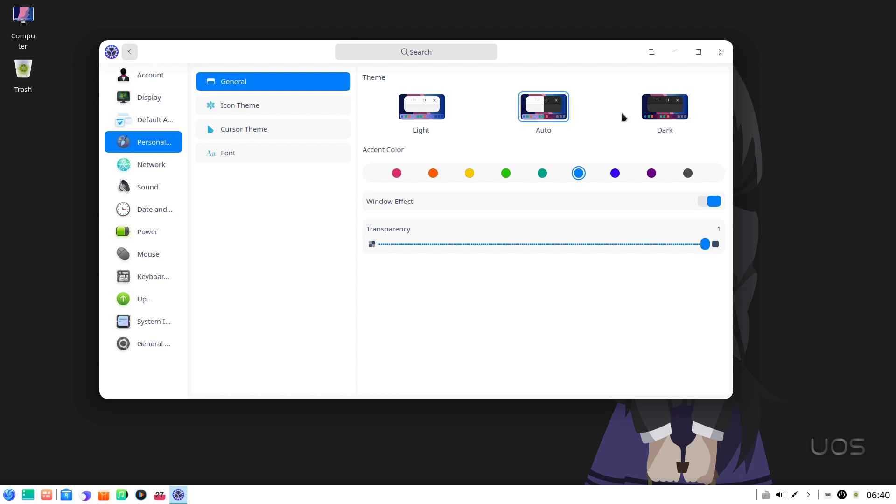
pyautogui.click(675, 117)
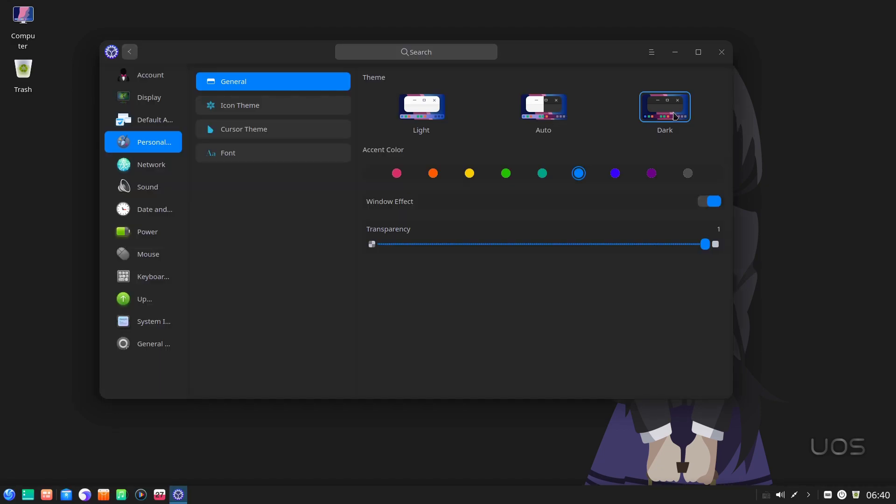
# Set the settings window to Light Theme, then back to System Theme
pyautogui.click(653, 54)
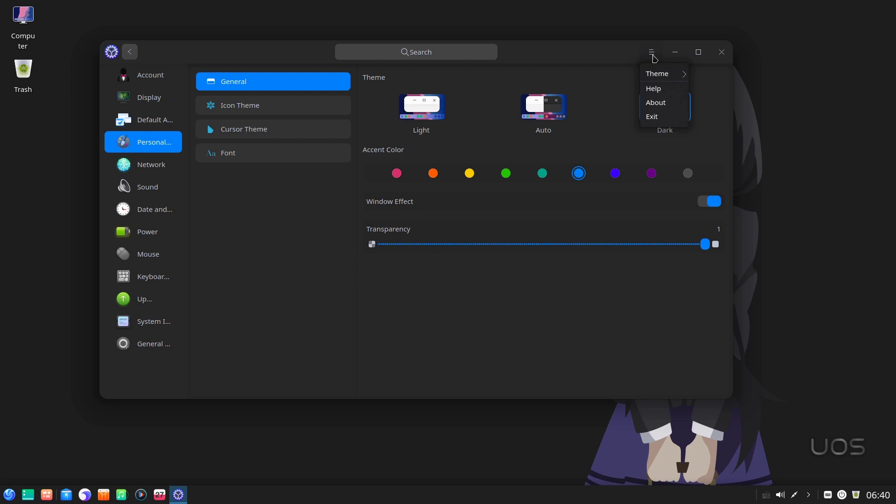
pyautogui.moveTo(657, 73)
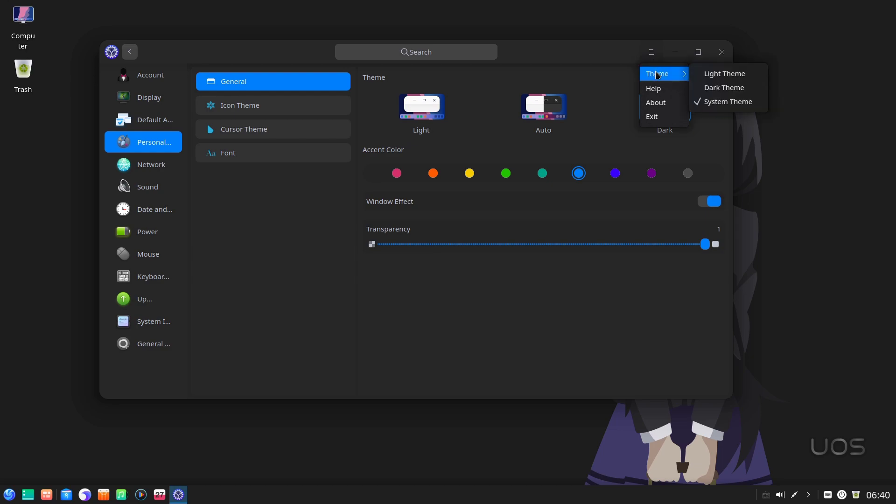
pyautogui.click(721, 78)
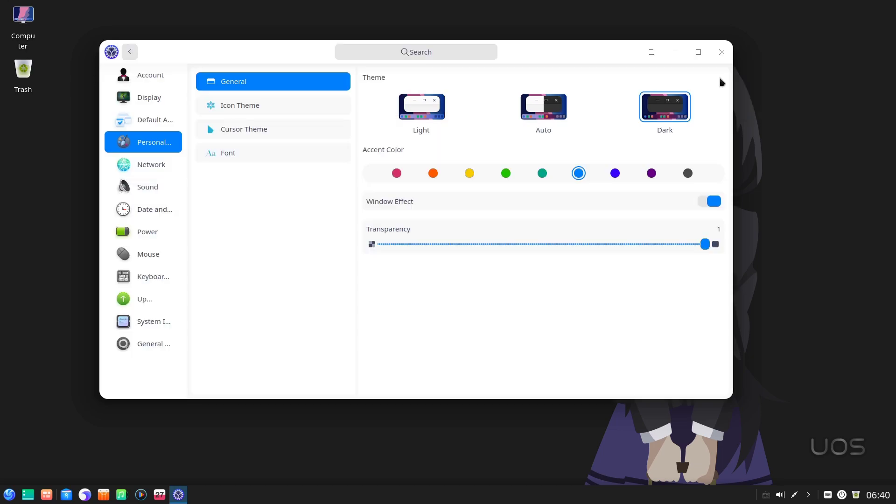
pyautogui.click(652, 53)
pyautogui.moveTo(658, 73)
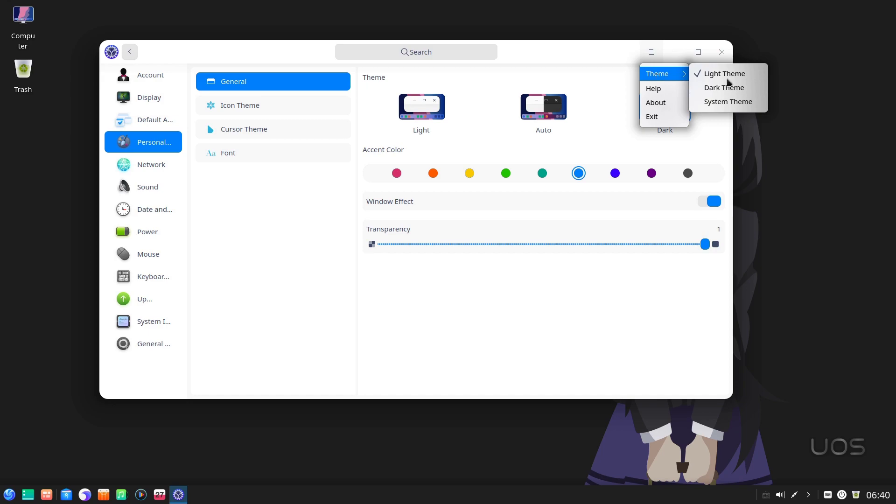
pyautogui.click(734, 103)
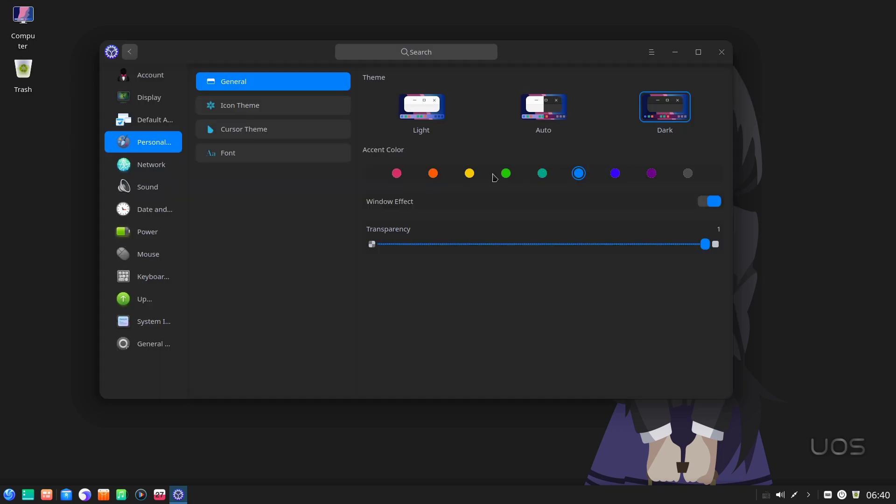
# Try yellow and orange accent colours, settle on pink, then view System Info
pyautogui.click(472, 176)
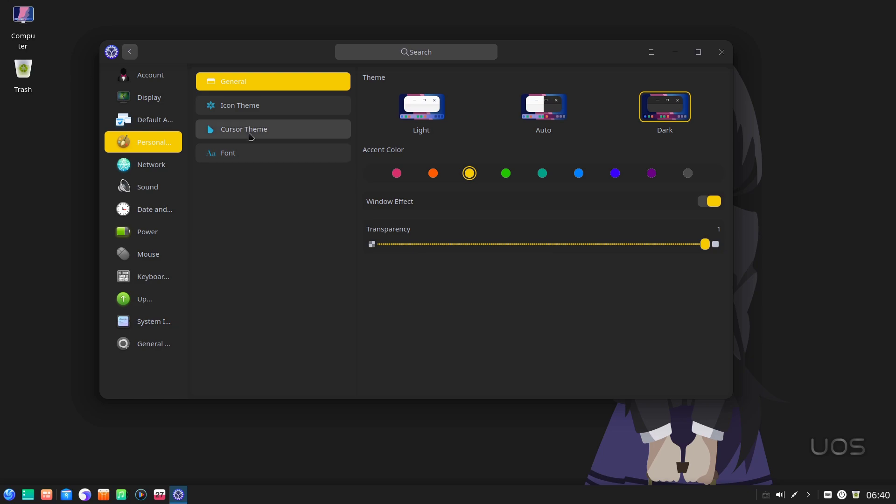
pyautogui.click(433, 173)
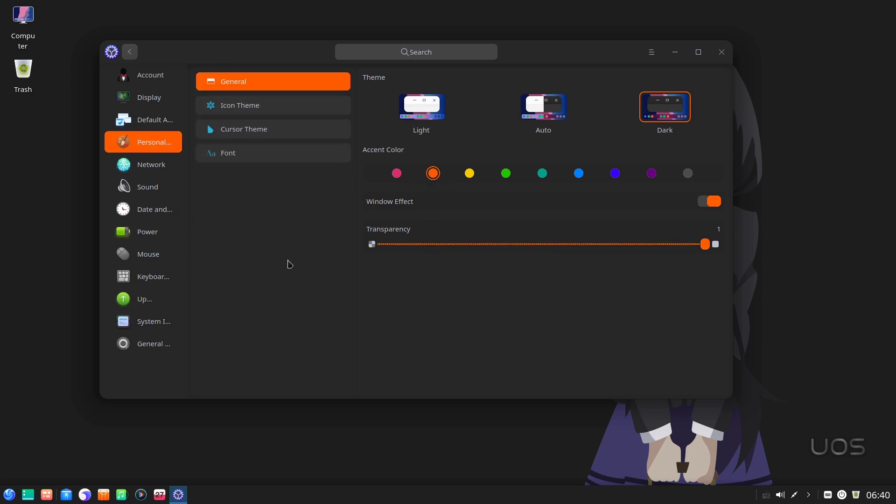
pyautogui.click(397, 173)
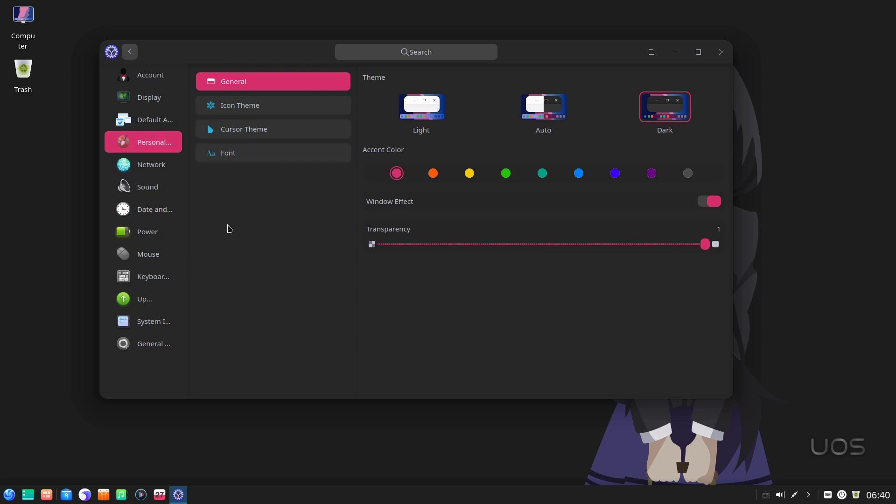
pyautogui.click(149, 321)
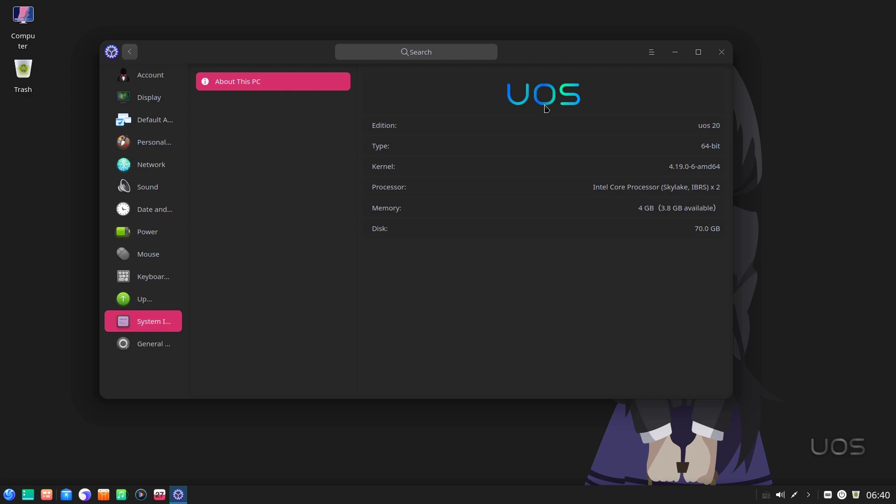
# Look at the Update and Update Settings tabs, return to the overview, and close Control Center
pyautogui.click(156, 304)
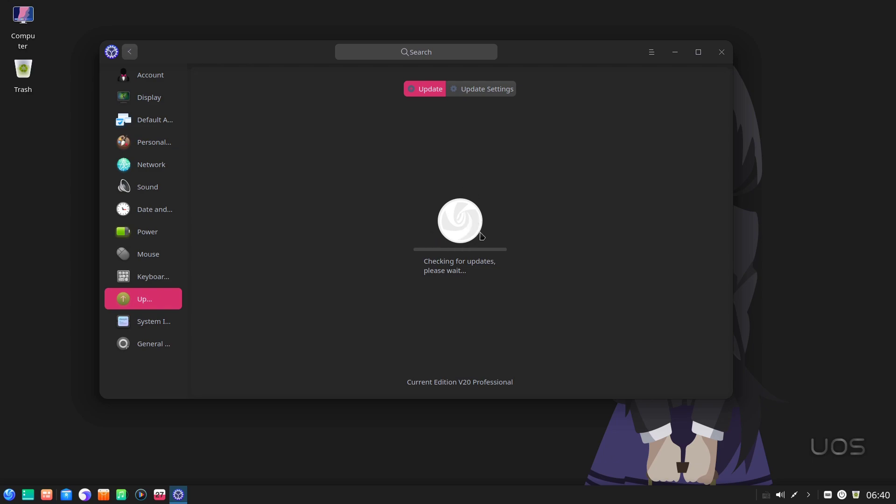
pyautogui.click(489, 94)
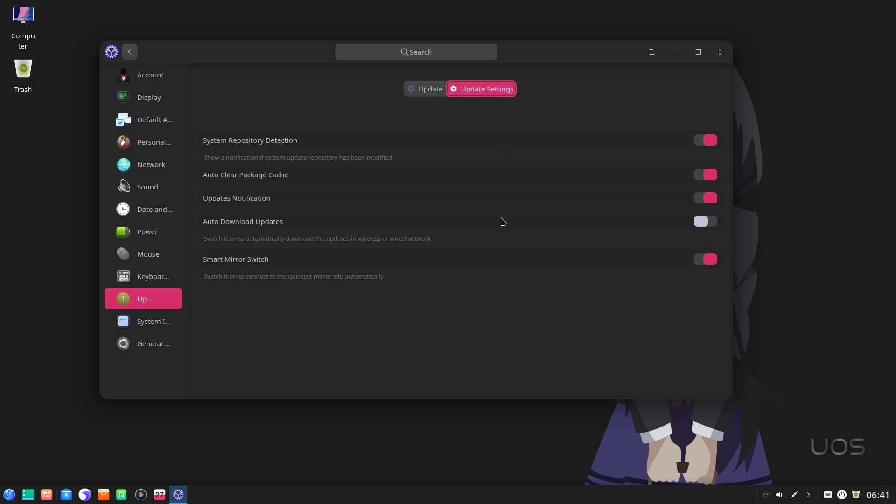
pyautogui.click(434, 95)
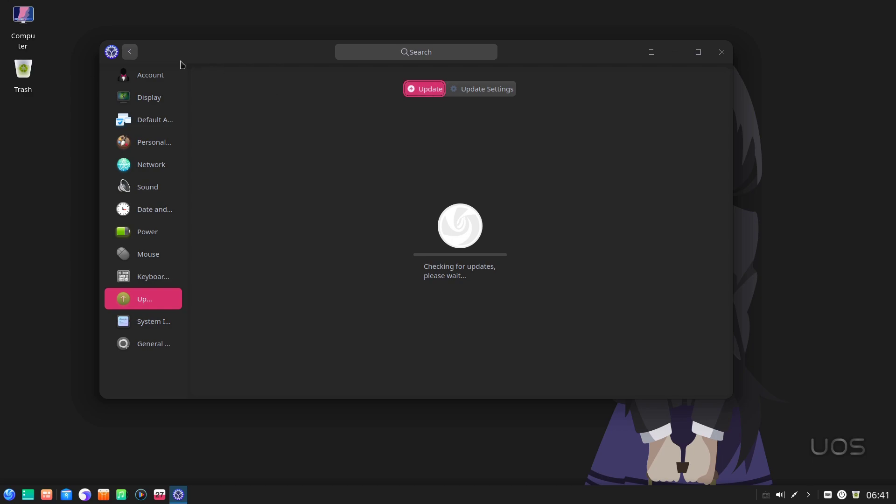
pyautogui.click(132, 58)
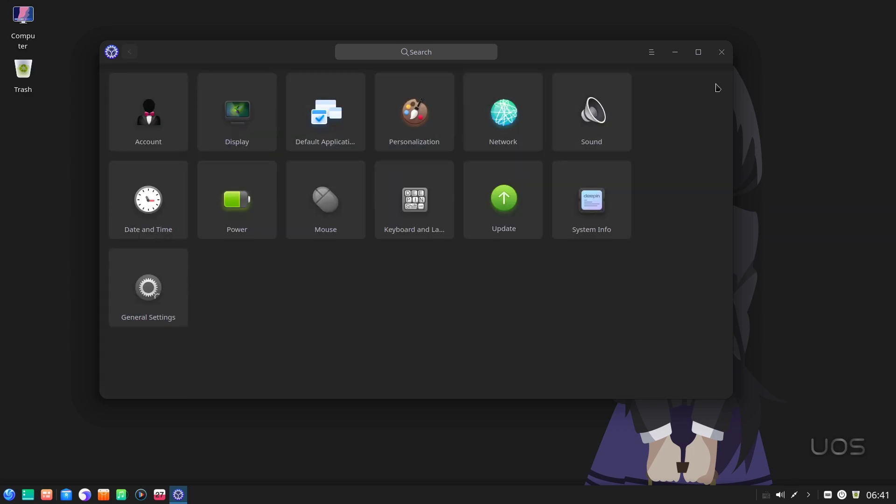
pyautogui.click(721, 52)
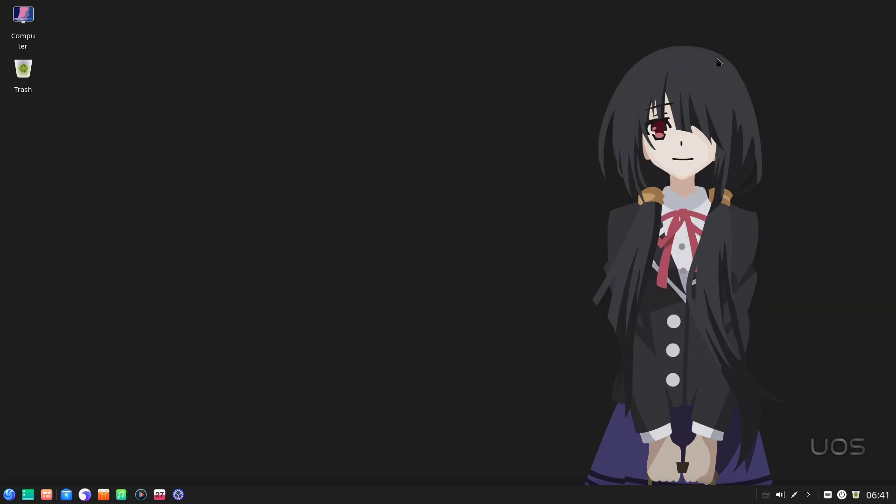
# Switch the dock to Fashion Mode and bring up the multitask view of workspaces
pyautogui.rightClick(280, 495)
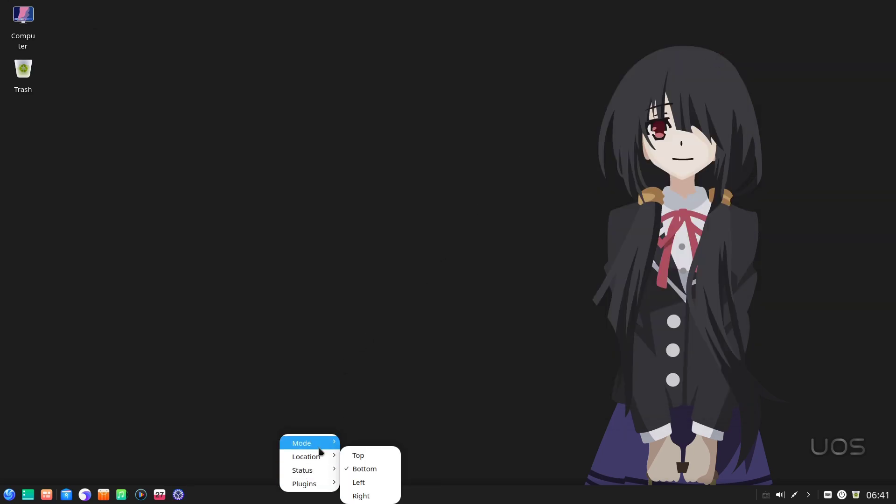
pyautogui.moveTo(321, 450)
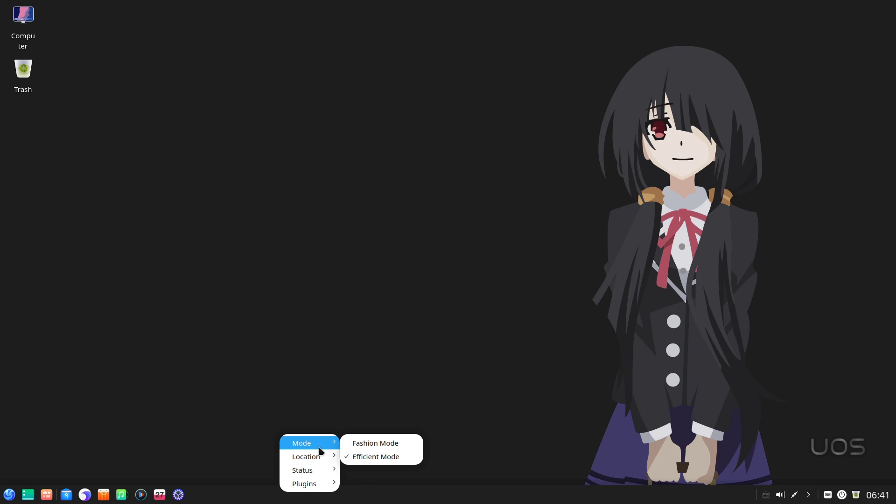
pyautogui.click(369, 449)
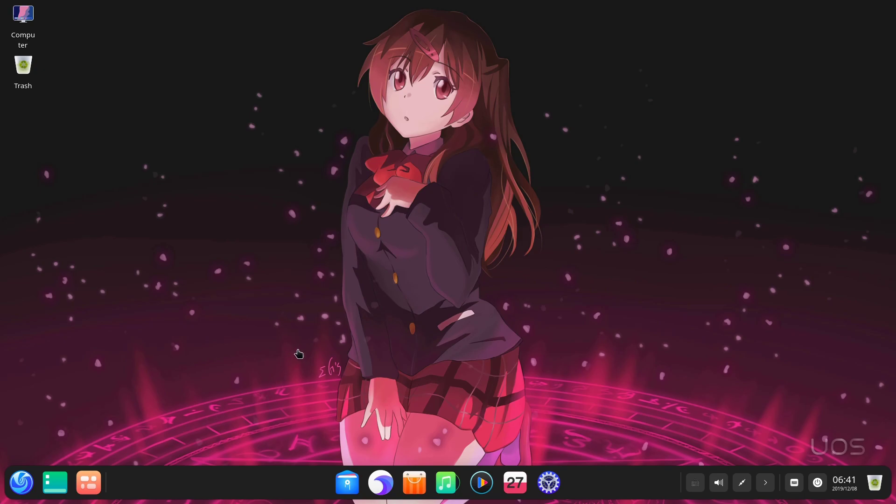
pyautogui.press('super+s')
# Return to the first workspace, open File Manager, view Data Disk, then go to Home
pyautogui.click(225, 278)
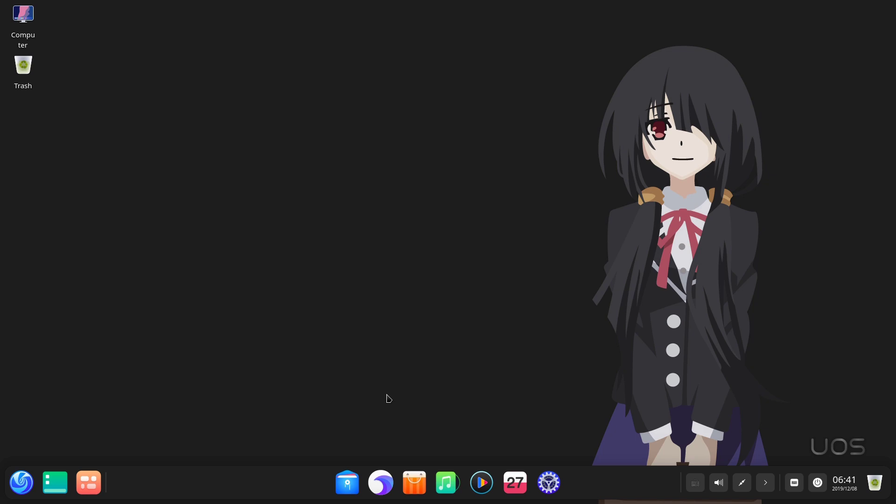
pyautogui.click(354, 483)
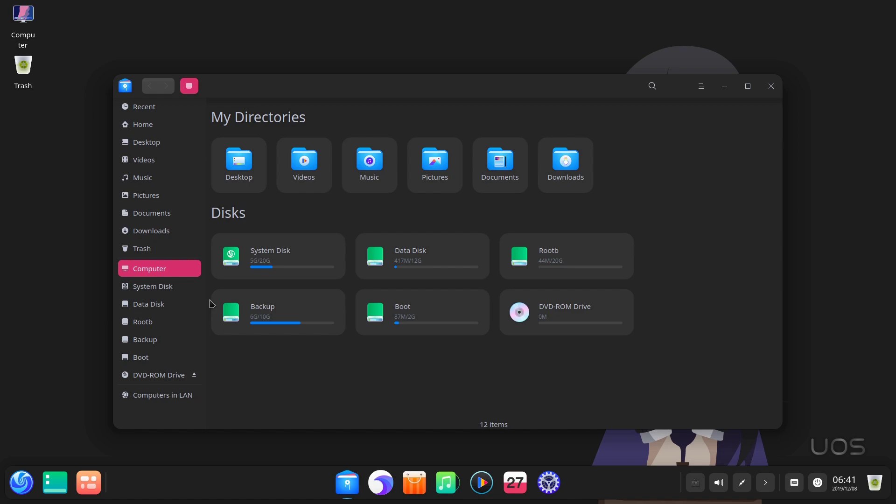
pyautogui.click(168, 310)
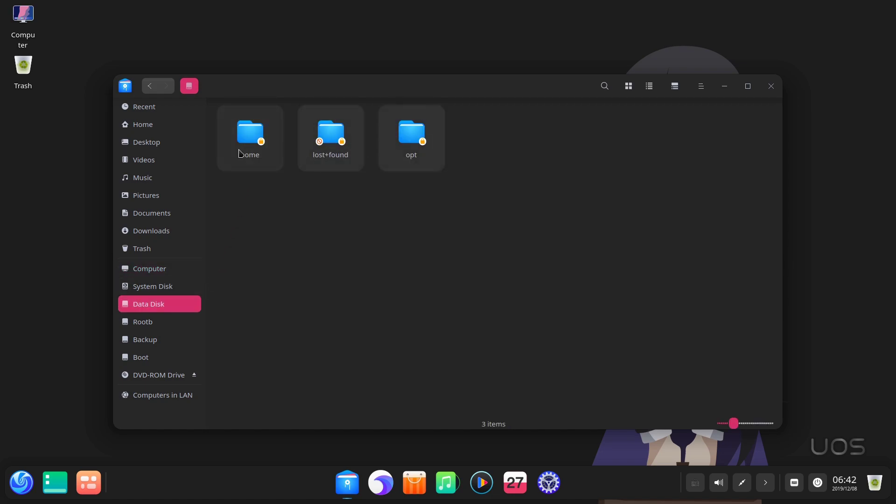
pyautogui.click(172, 129)
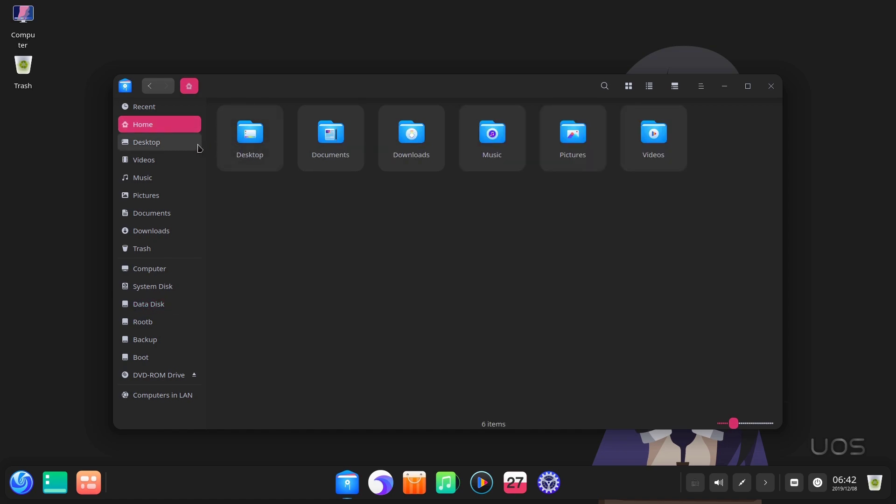
pyautogui.rightClick(263, 222)
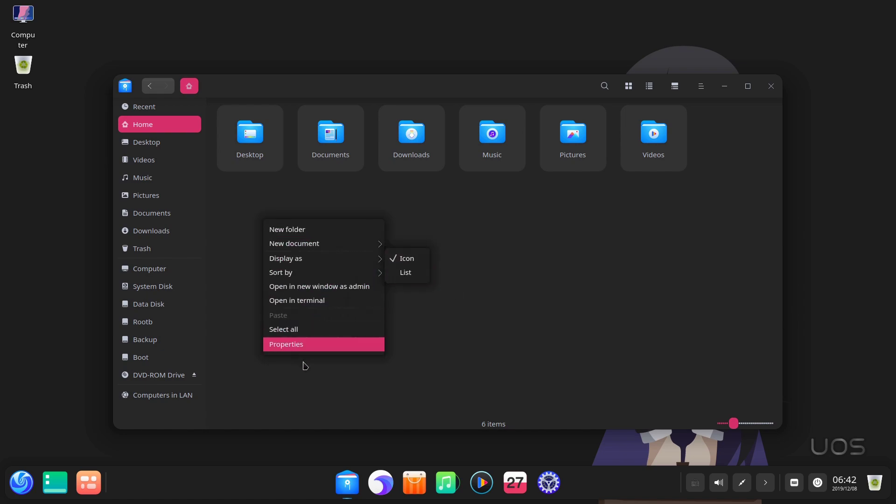
pyautogui.click(306, 347)
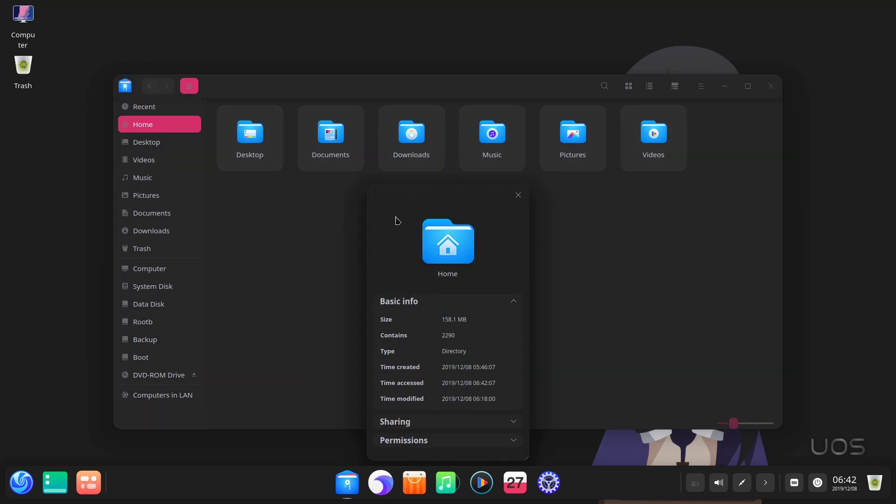
pyautogui.moveTo(402, 198); pyautogui.dragTo(368, 54)
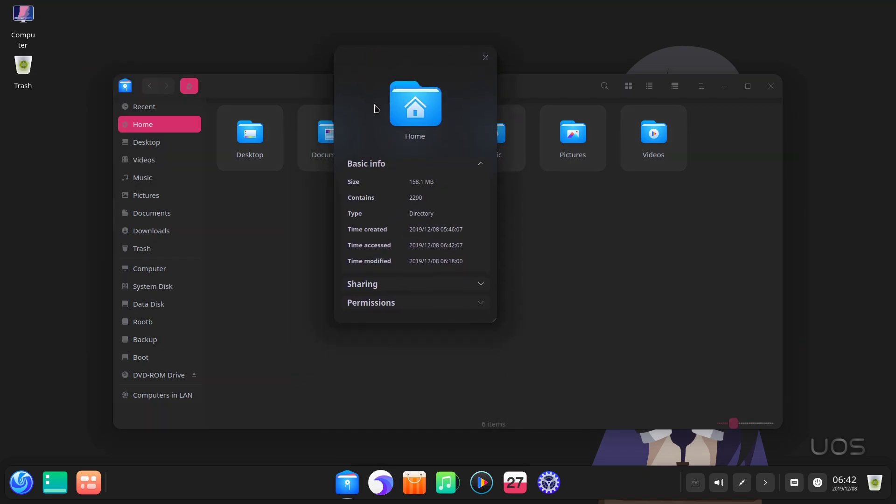
pyautogui.click(417, 285)
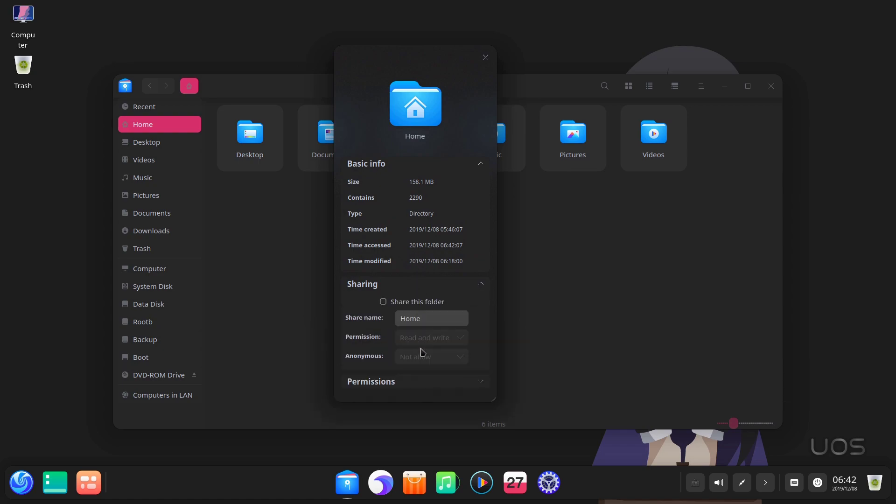
pyautogui.click(420, 382)
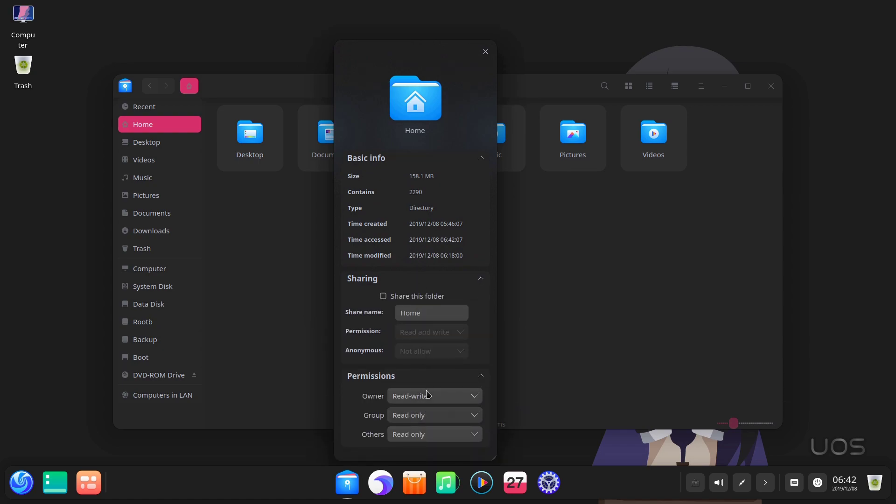
pyautogui.click(427, 383)
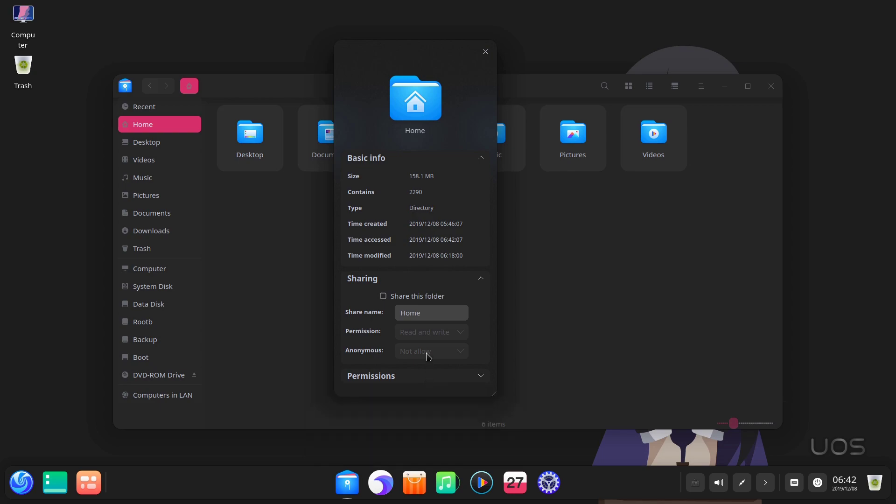
pyautogui.click(411, 280)
# Close the Home properties, open Pictures, switch list and icon views, and show the details panel
pyautogui.click(486, 54)
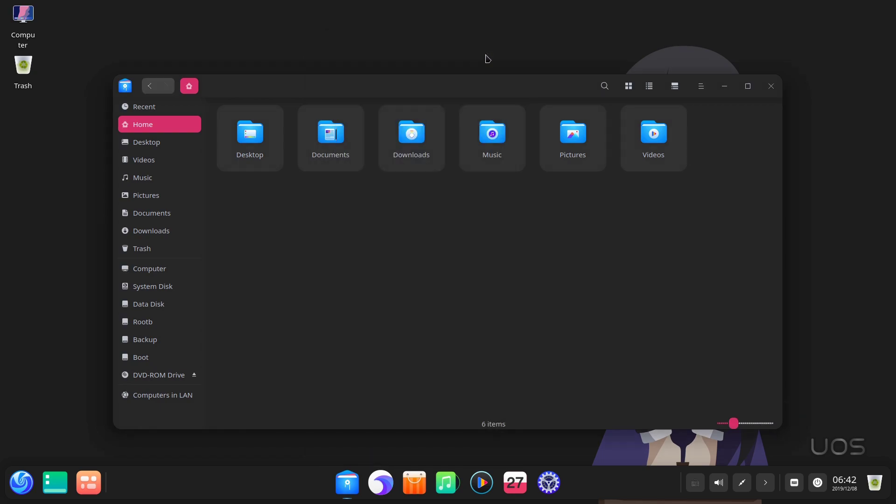
pyautogui.click(163, 196)
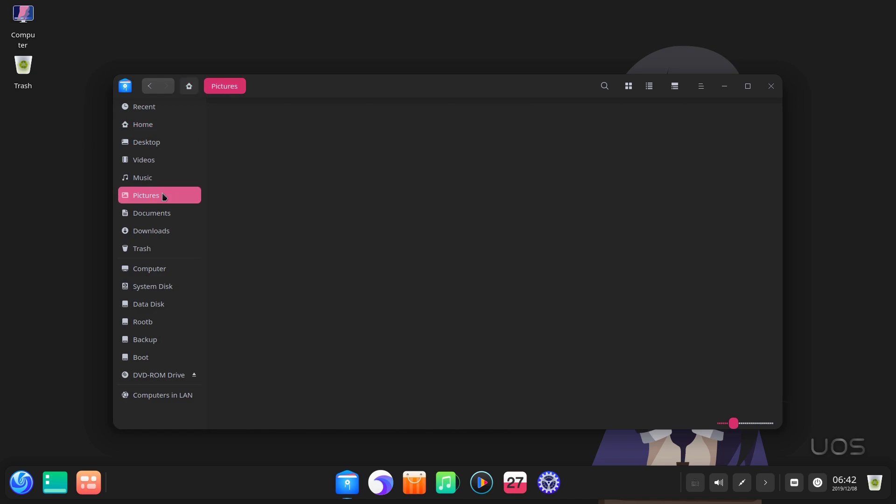
pyautogui.click(263, 167)
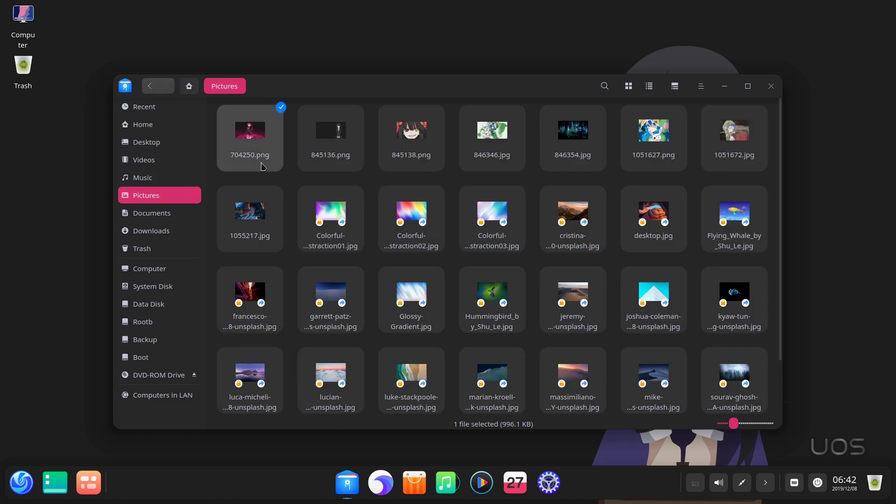
pyautogui.click(648, 89)
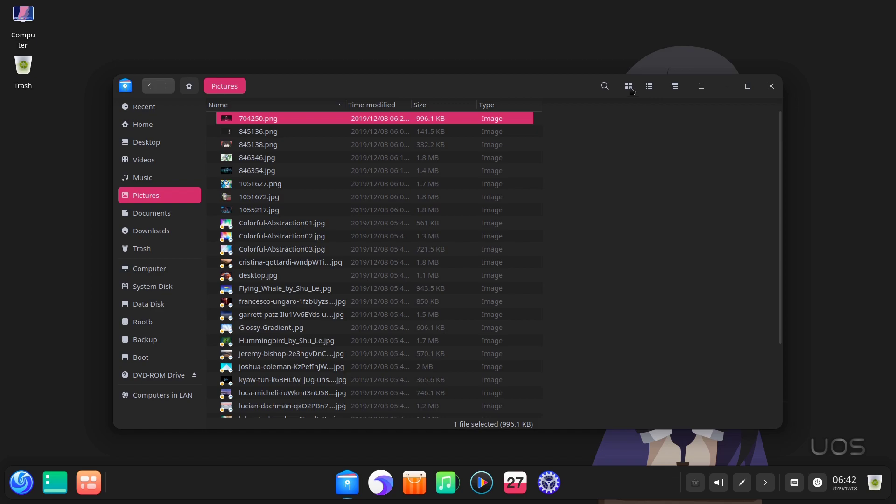
pyautogui.click(630, 87)
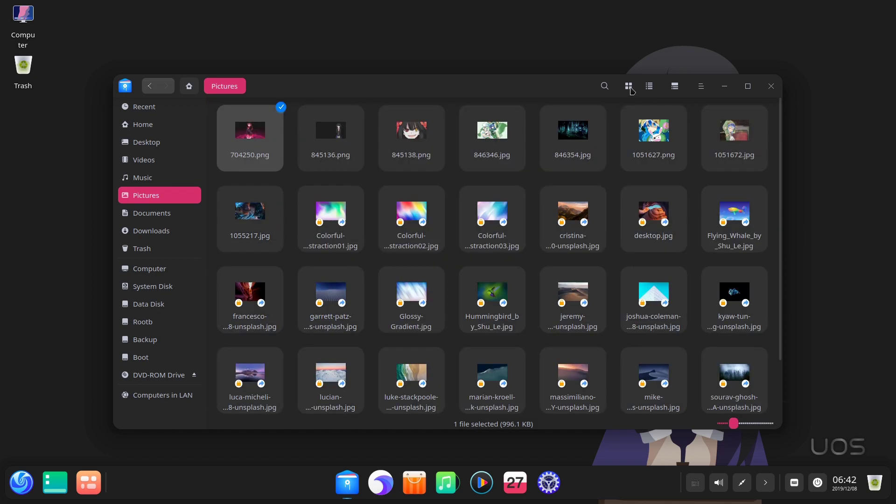
pyautogui.click(676, 87)
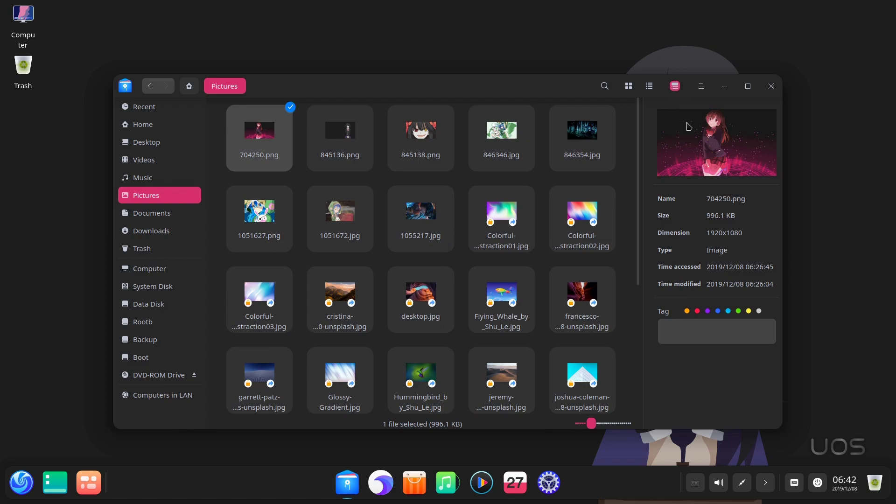
# Tag 845138.png Navy-blue and Azure, then list the Azure and Navy-blue tagged files
pyautogui.click(433, 133)
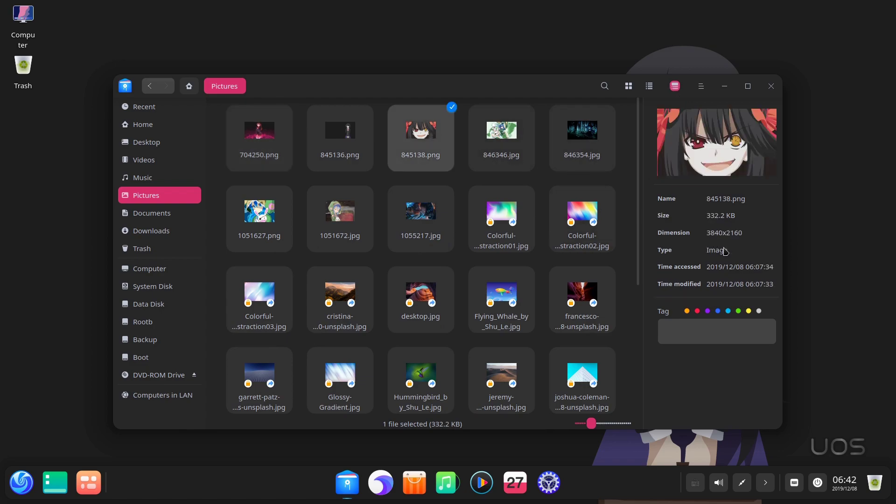
pyautogui.click(720, 311)
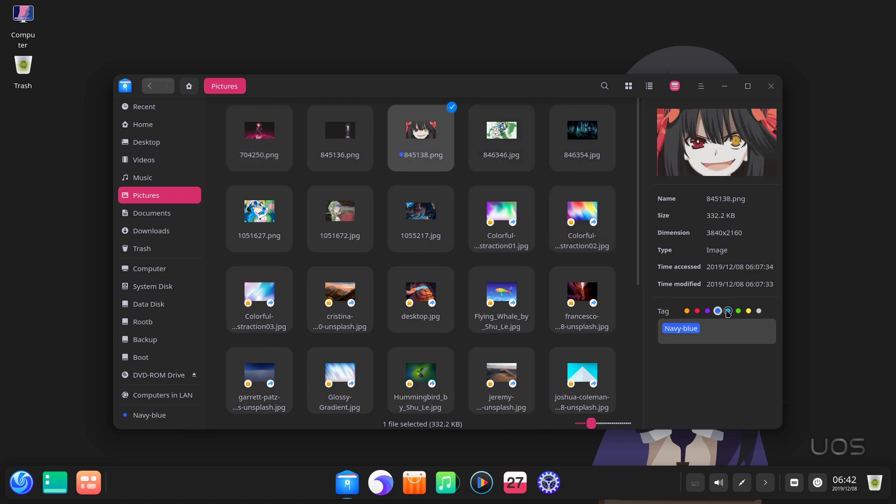
pyautogui.click(728, 312)
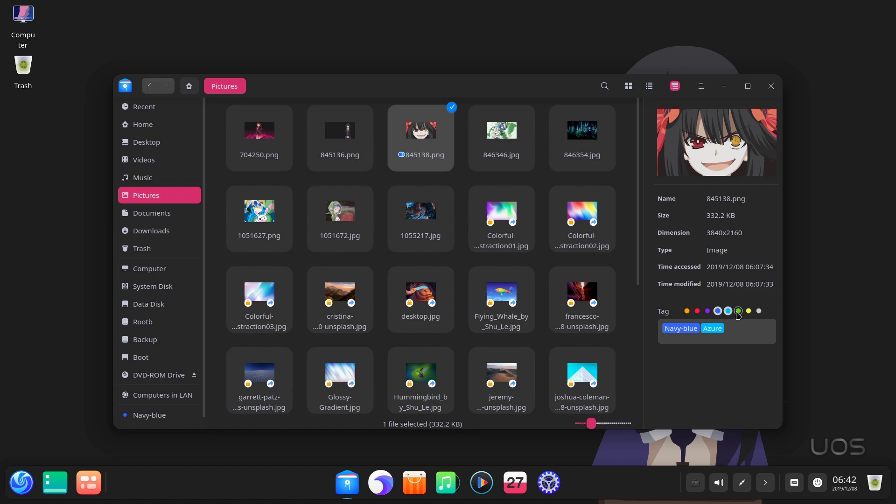
pyautogui.click(167, 415)
pyautogui.scroll(-1, 150, 402)
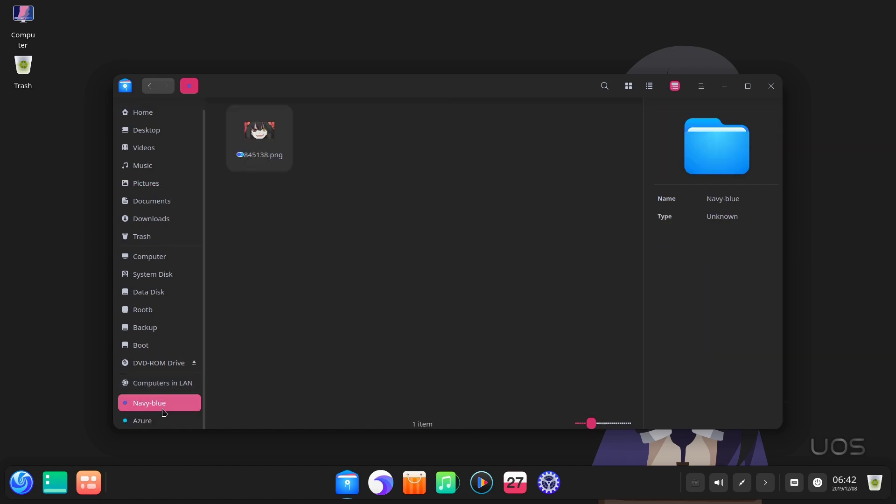
pyautogui.click(146, 422)
pyautogui.click(153, 404)
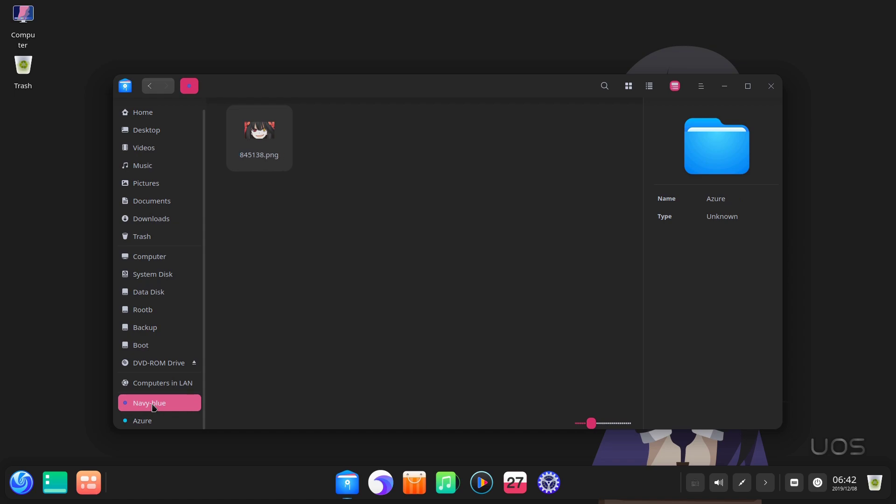
# Go back Home, close File Manager, and open the application launcher
pyautogui.click(145, 113)
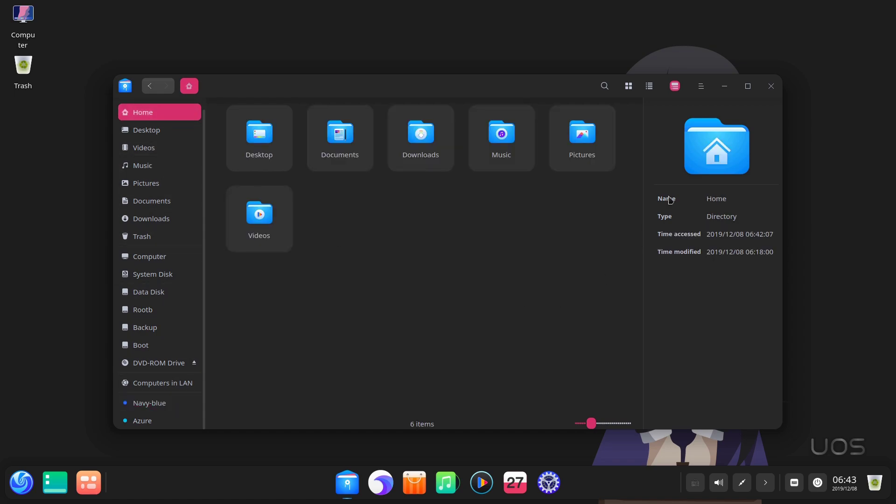
pyautogui.click(771, 88)
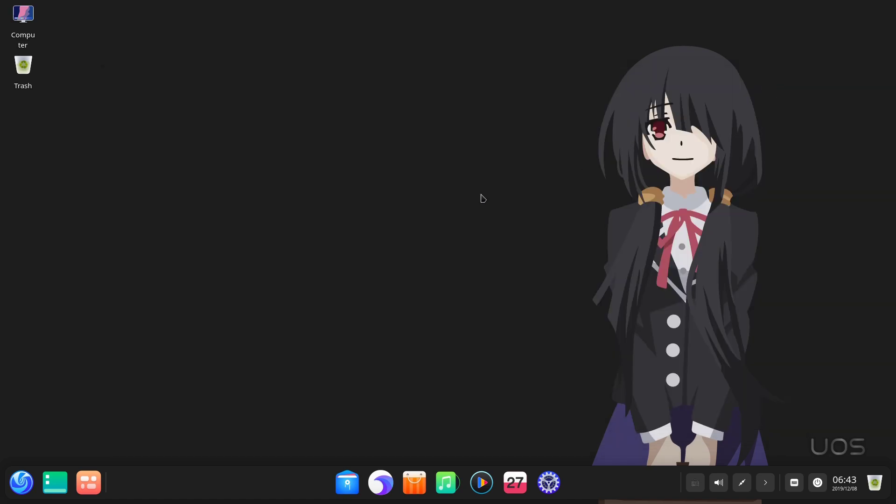
pyautogui.click(21, 482)
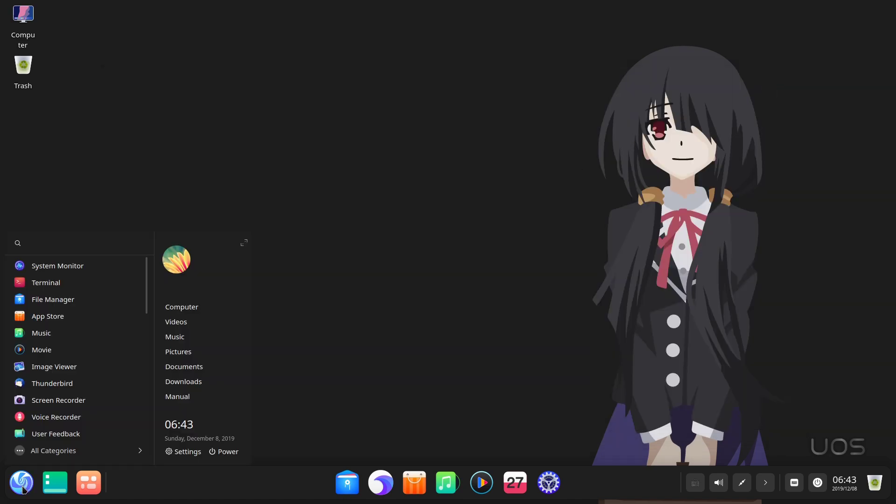
pyautogui.scroll(-2, 112, 359)
pyautogui.scroll(-6, 117, 371)
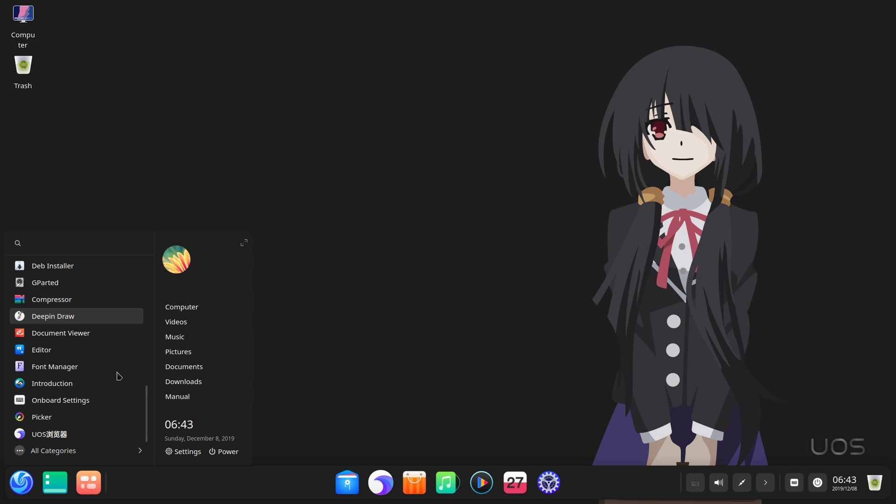
pyautogui.scroll(3, 116, 373)
# Make the launcher full screen and drag the Movie app next to File Manager, then past Music
pyautogui.click(243, 244)
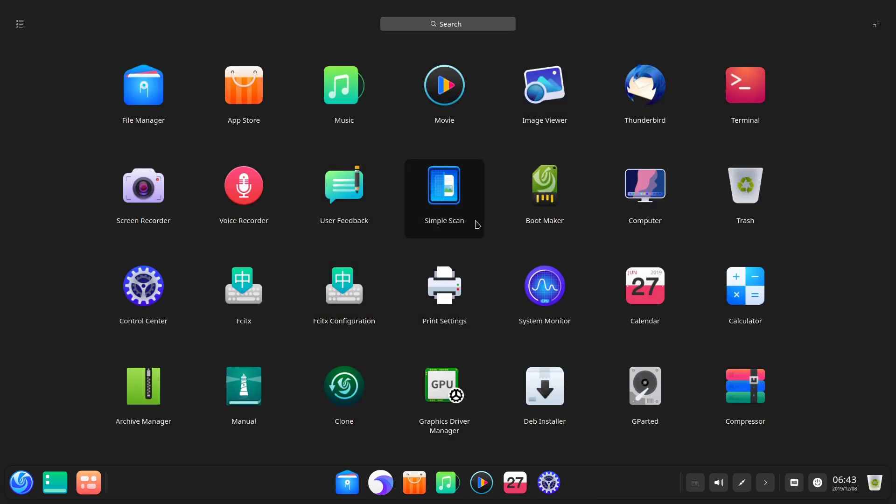
pyautogui.scroll(-3, 477, 223)
pyautogui.scroll(3, 477, 222)
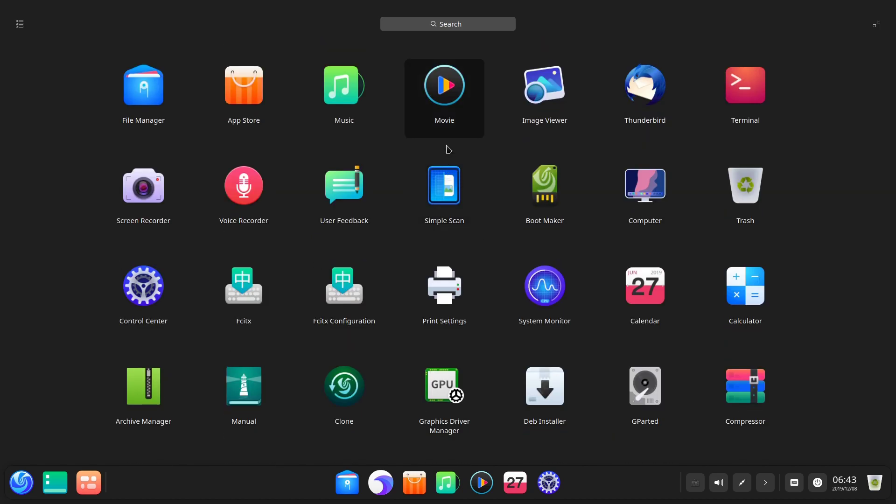
pyautogui.moveTo(452, 116); pyautogui.dragTo(192, 88)
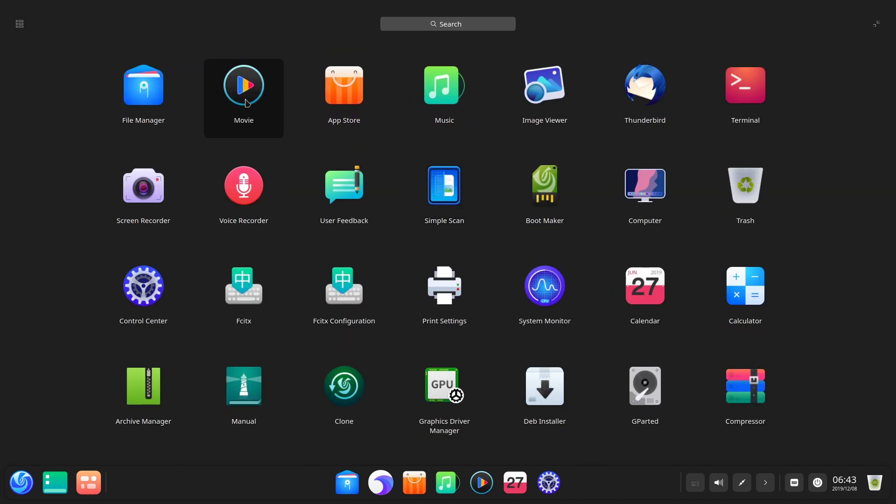
pyautogui.moveTo(265, 112); pyautogui.dragTo(516, 91)
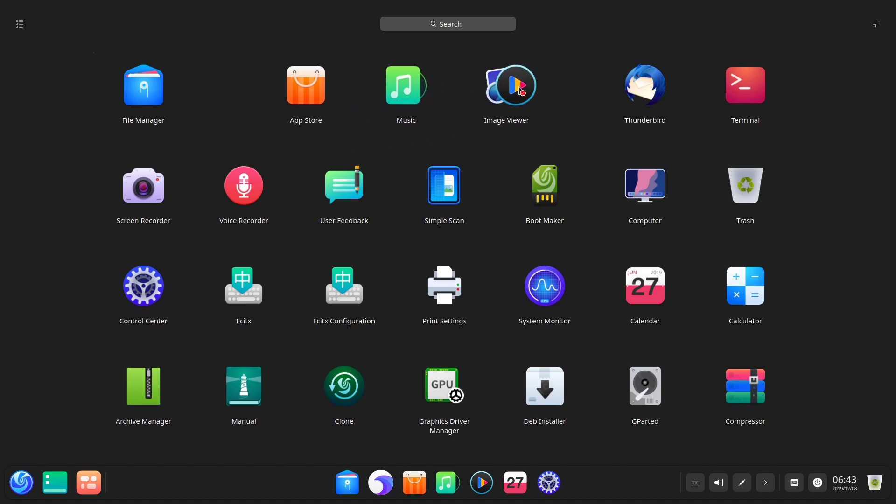